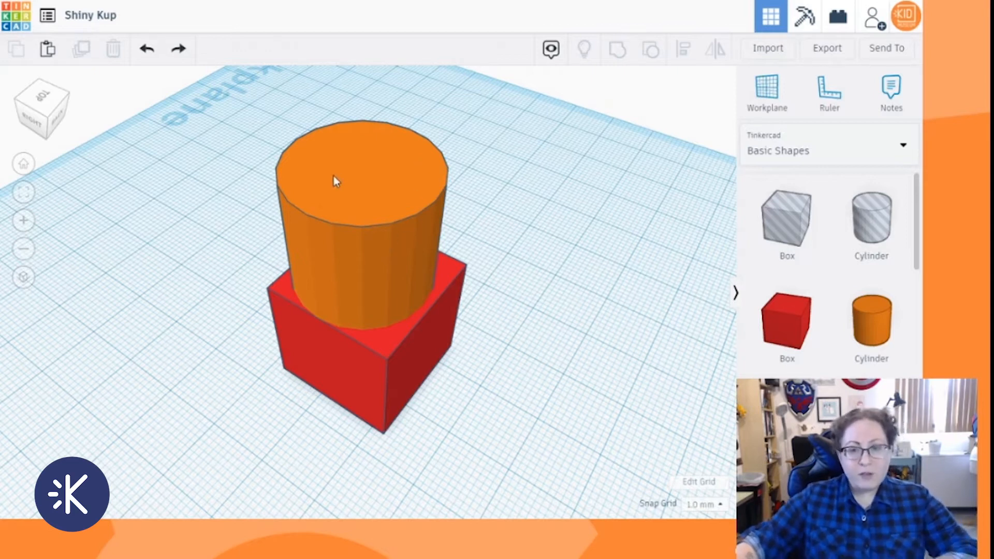
# - Turn the orange cylinder on top of the red box into a hole
pyautogui.click(356, 171)
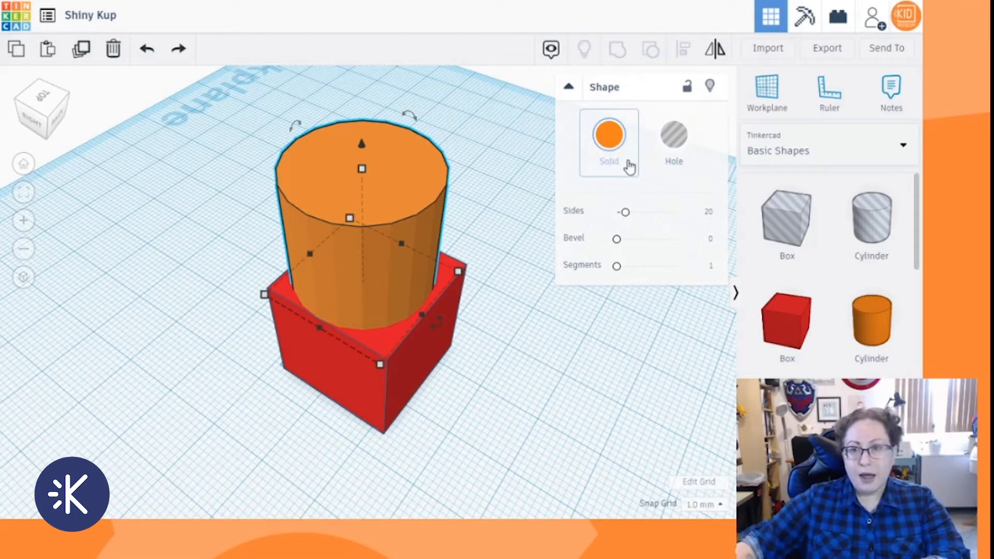
pyautogui.click(678, 137)
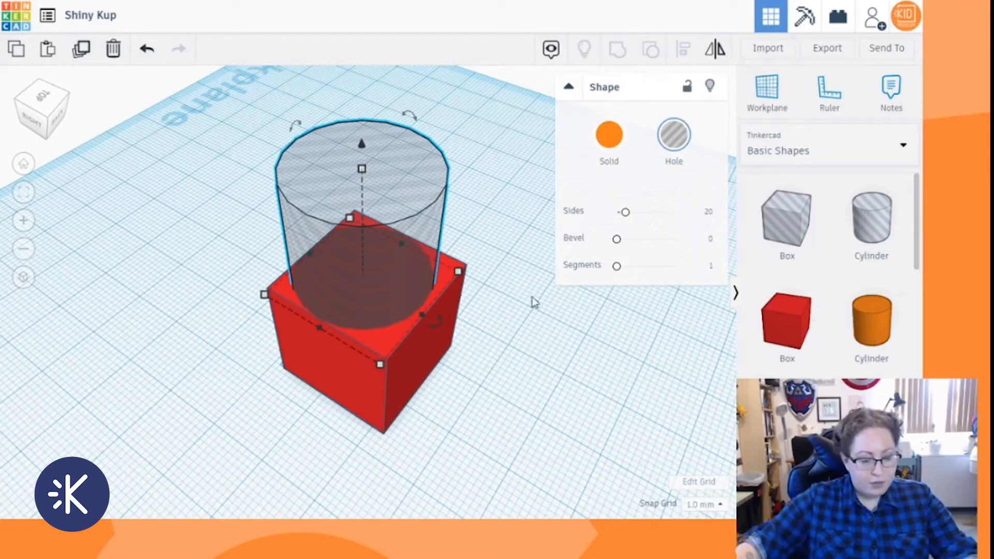
pyautogui.keyDown('shift'); pyautogui.click(320, 368); pyautogui.keyUp('shift')
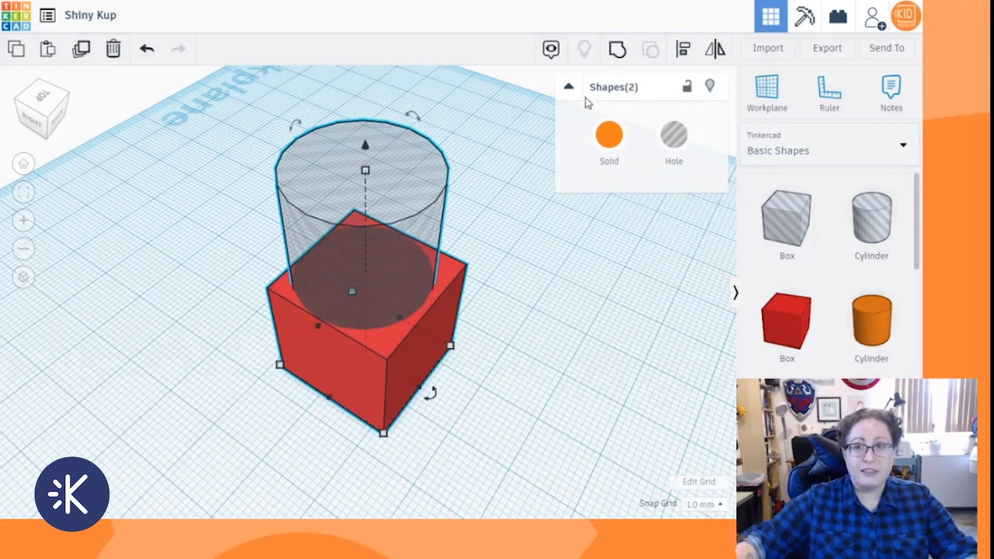
pyautogui.click(520, 363)
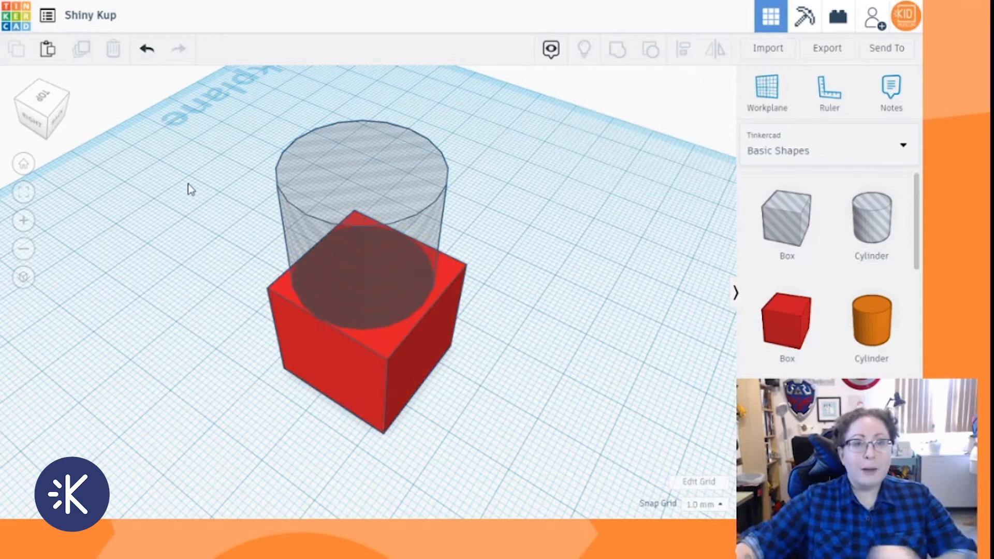
# - Try grouping the raised cylinder hole with the red box, and ungroup the two shapes again
pyautogui.moveTo(188, 185); pyautogui.dragTo(518, 454)
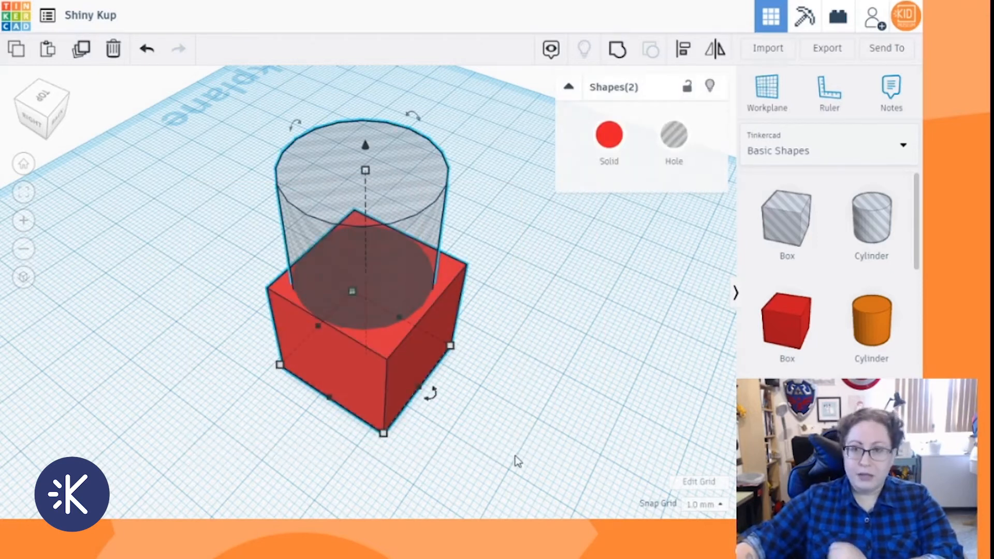
pyautogui.click(621, 60)
pyautogui.moveTo(510, 406); pyautogui.dragTo(603, 405, button='right')
pyautogui.click(450, 303)
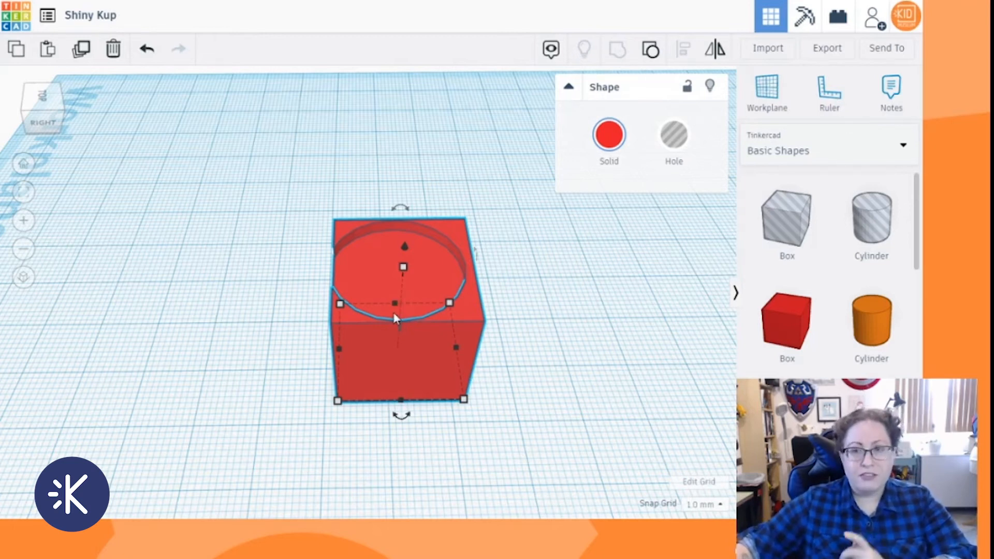
pyautogui.click(647, 59)
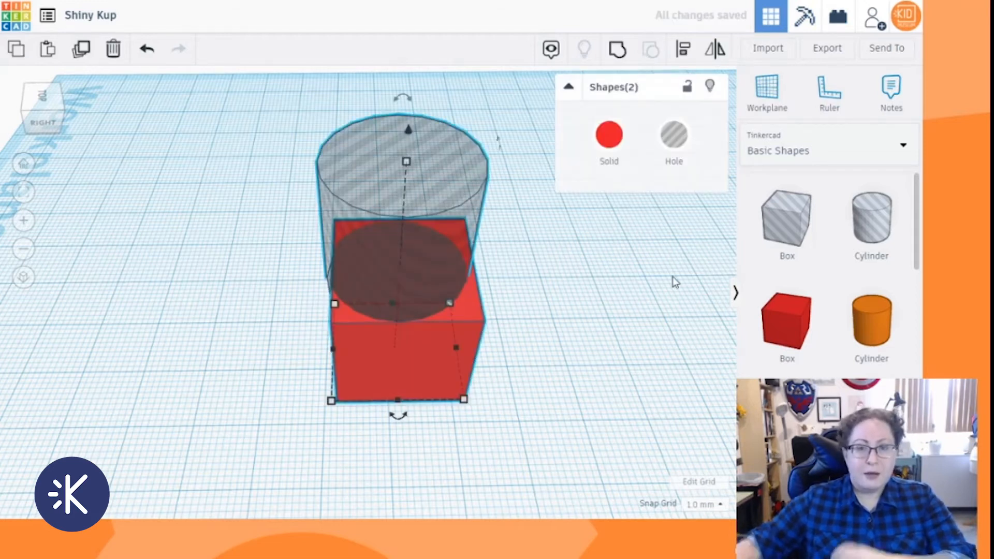
pyautogui.click(546, 228)
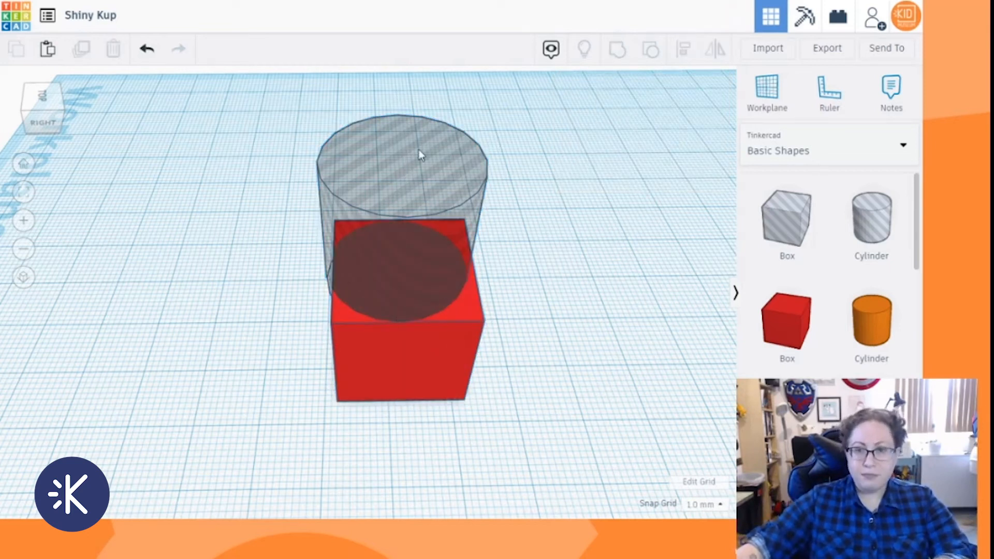
# - Lower the cylinder hole into the red box until its top is level with the top of the box
pyautogui.click(414, 269)
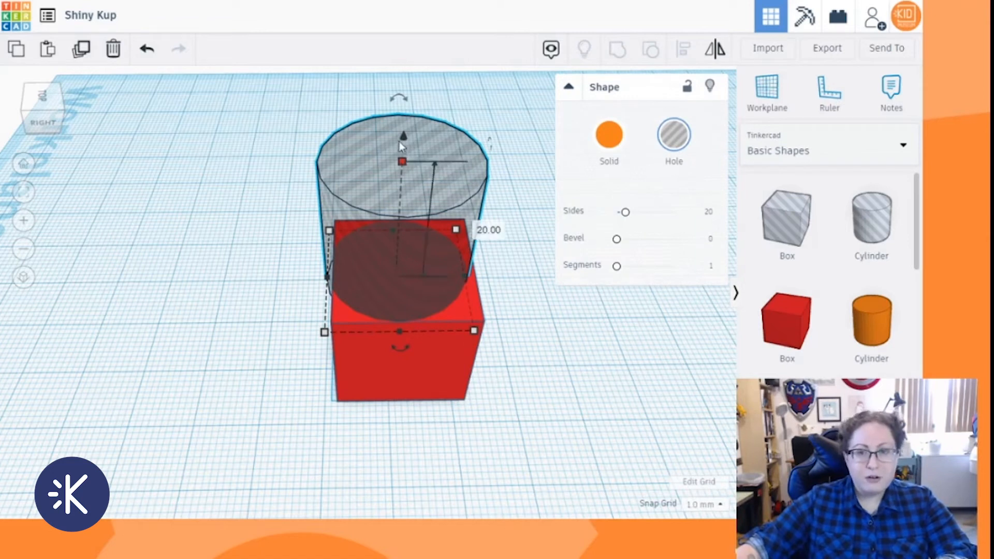
pyautogui.moveTo(404, 141); pyautogui.dragTo(399, 247)
pyautogui.click(559, 452)
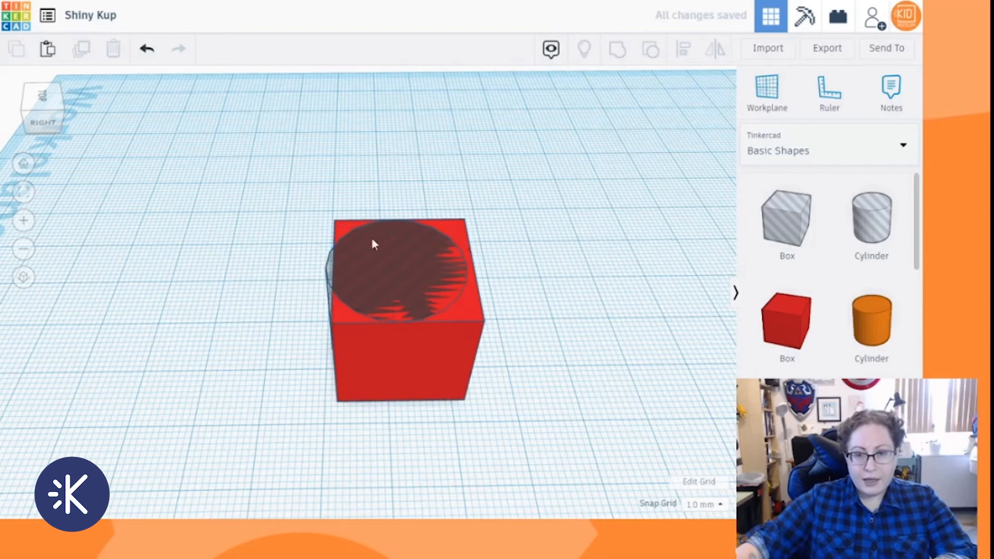
# - Group the lowered cylinder hole with the red box to cut a round opening through it
pyautogui.click(332, 269)
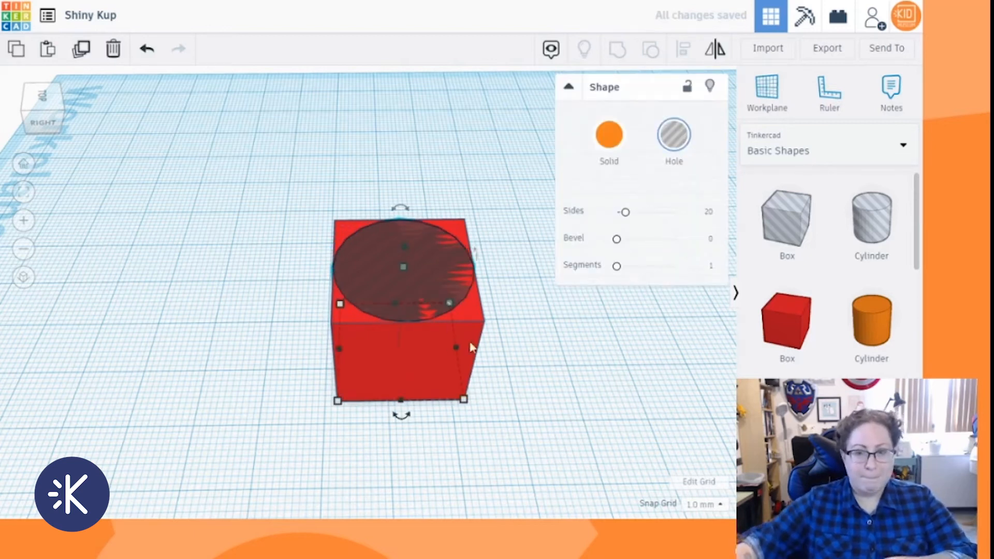
pyautogui.moveTo(585, 446); pyautogui.dragTo(298, 201)
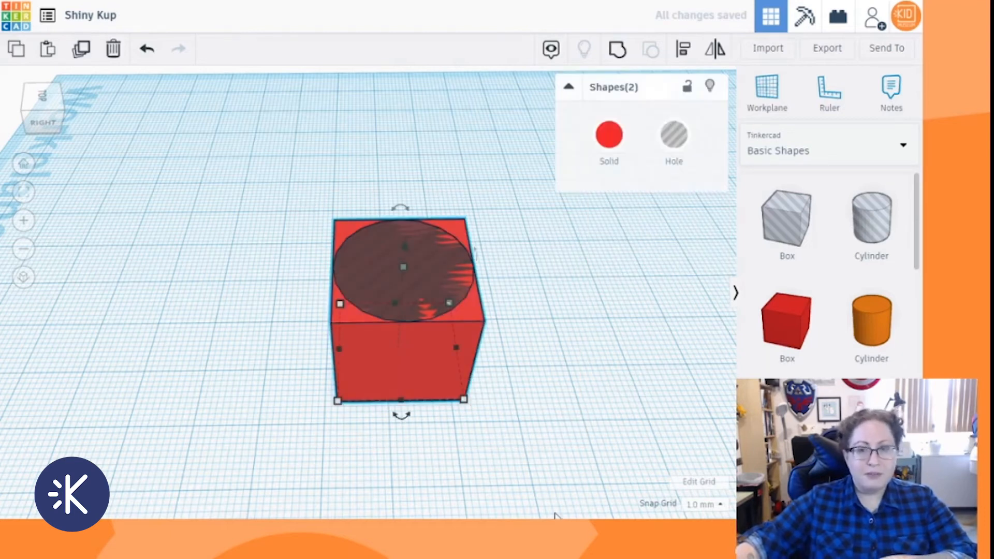
pyautogui.click(618, 49)
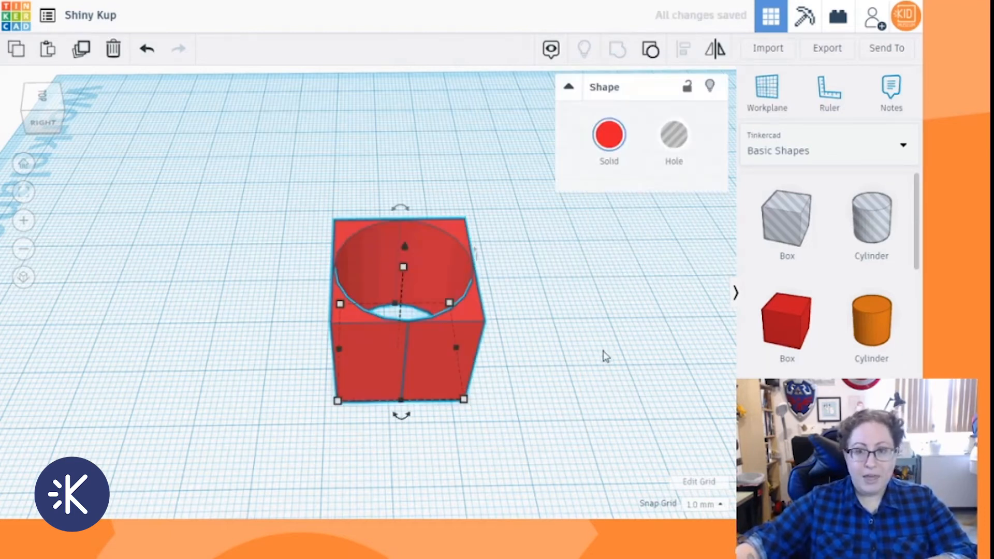
pyautogui.moveTo(600, 330); pyautogui.dragTo(215, 290, button='right')
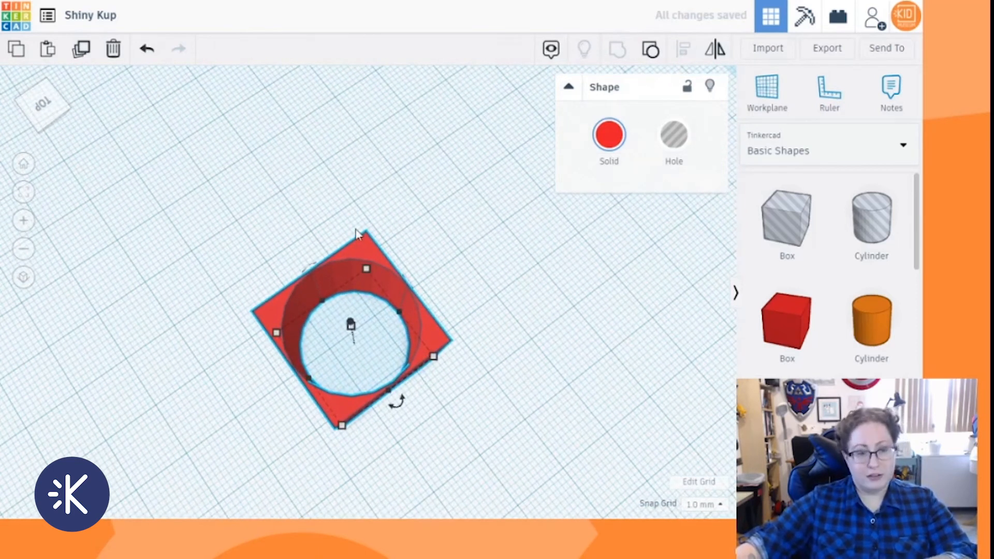
pyautogui.moveTo(561, 262); pyautogui.dragTo(169, 400, button='right')
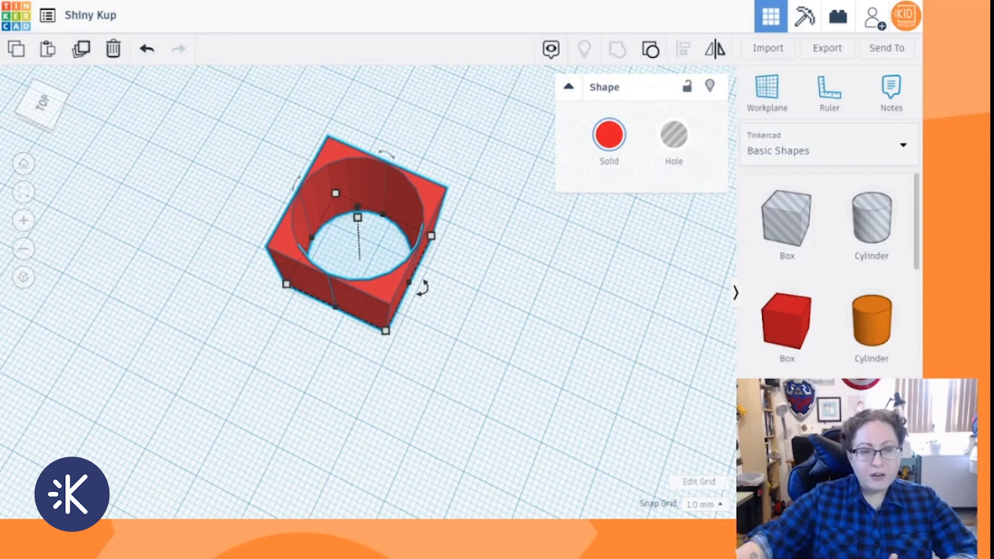
# - Add a Scribble shape from the Basic Shapes library to the workplane beside the cut box
pyautogui.scroll(-5, 814, 311)
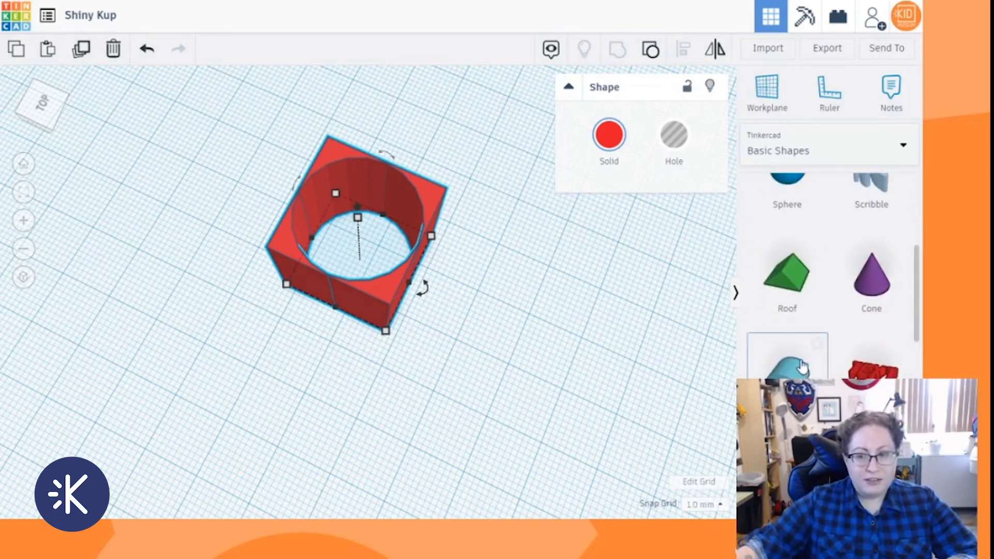
pyautogui.scroll(1, 801, 367)
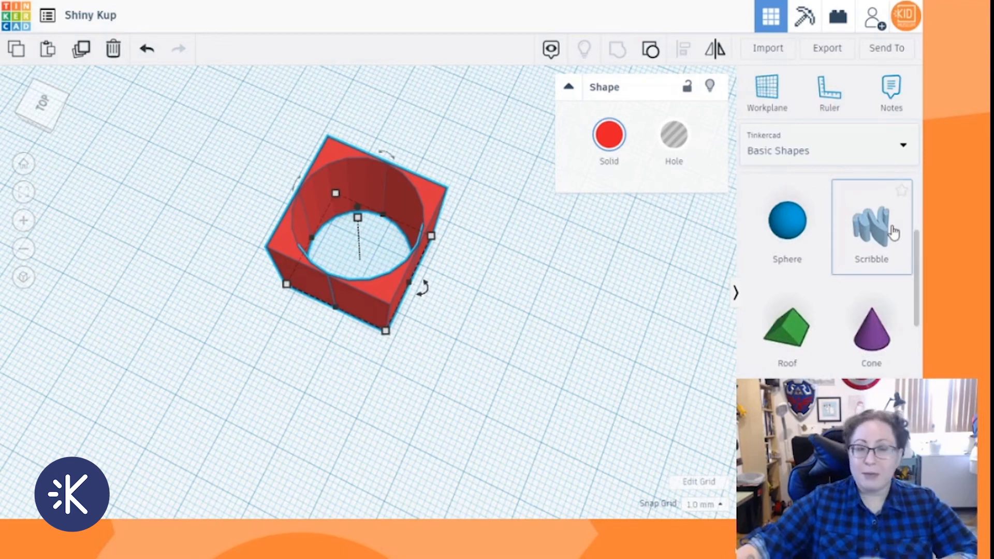
pyautogui.moveTo(884, 222)
pyautogui.mouseDown()
pyautogui.moveTo(591, 264)
pyautogui.moveTo(511, 290)
pyautogui.mouseUp()
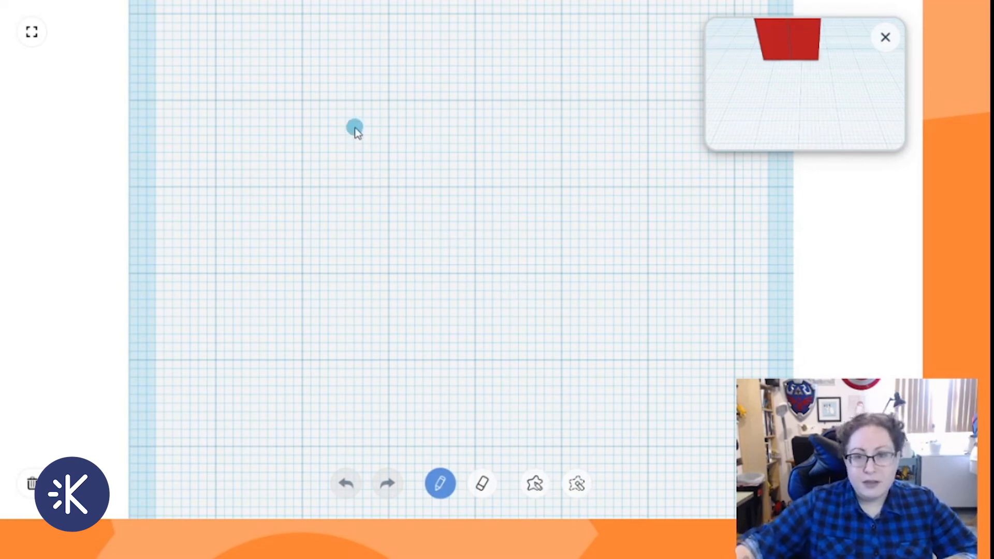
# - Draw a smiley face in the scribble with two oval outline eyes and a crescent-shaped open mouth below them
pyautogui.moveTo(345, 137)
pyautogui.mouseDown()
pyautogui.moveTo(335, 193)
pyautogui.moveTo(377, 191)
pyautogui.moveTo(375, 133)
pyautogui.moveTo(364, 127)
pyautogui.mouseUp()
pyautogui.moveTo(516, 122)
pyautogui.mouseDown()
pyautogui.moveTo(504, 155)
pyautogui.moveTo(523, 201)
pyautogui.moveTo(552, 171)
pyautogui.moveTo(526, 120)
pyautogui.moveTo(512, 118)
pyautogui.mouseUp()
pyautogui.moveTo(299, 257)
pyautogui.mouseDown()
pyautogui.moveTo(321, 281)
pyautogui.moveTo(457, 308)
pyautogui.moveTo(568, 273)
pyautogui.moveTo(569, 286)
pyautogui.moveTo(460, 370)
pyautogui.moveTo(351, 340)
pyautogui.moveTo(294, 277)
pyautogui.moveTo(293, 258)
pyautogui.mouseUp()
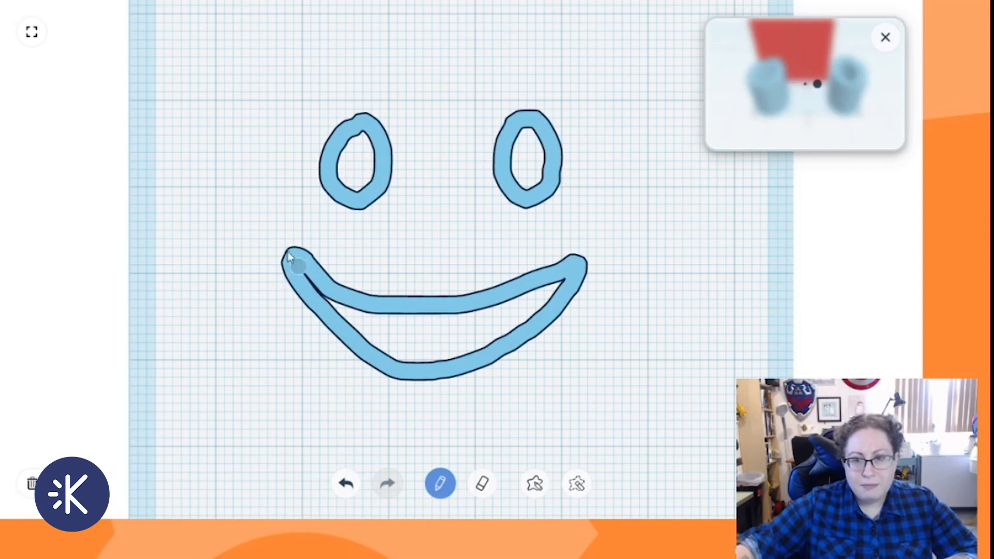
# - Erase the outer edge of the mouth's left corner and finish the scribble
pyautogui.click(482, 483)
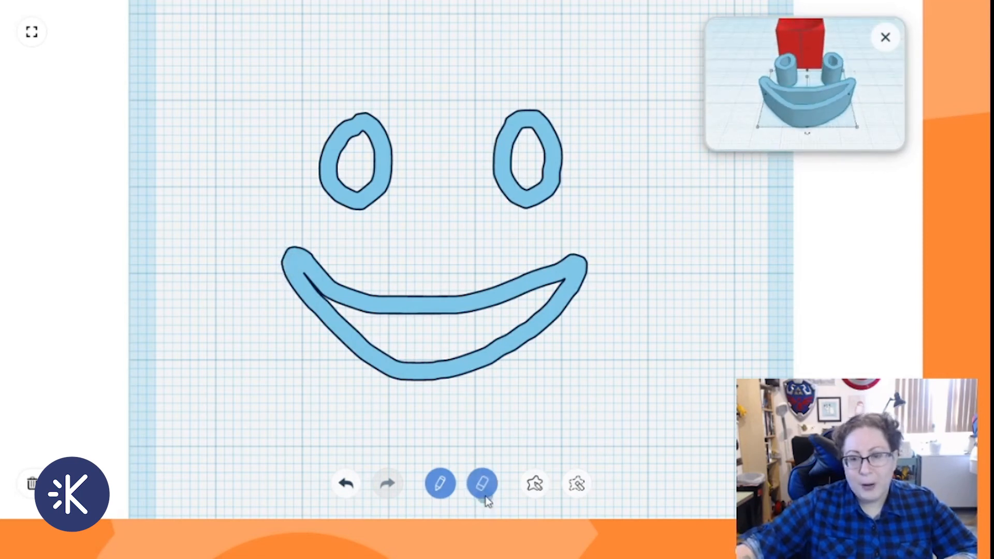
pyautogui.moveTo(286, 228)
pyautogui.mouseDown()
pyautogui.moveTo(286, 288)
pyautogui.moveTo(306, 339)
pyautogui.mouseUp()
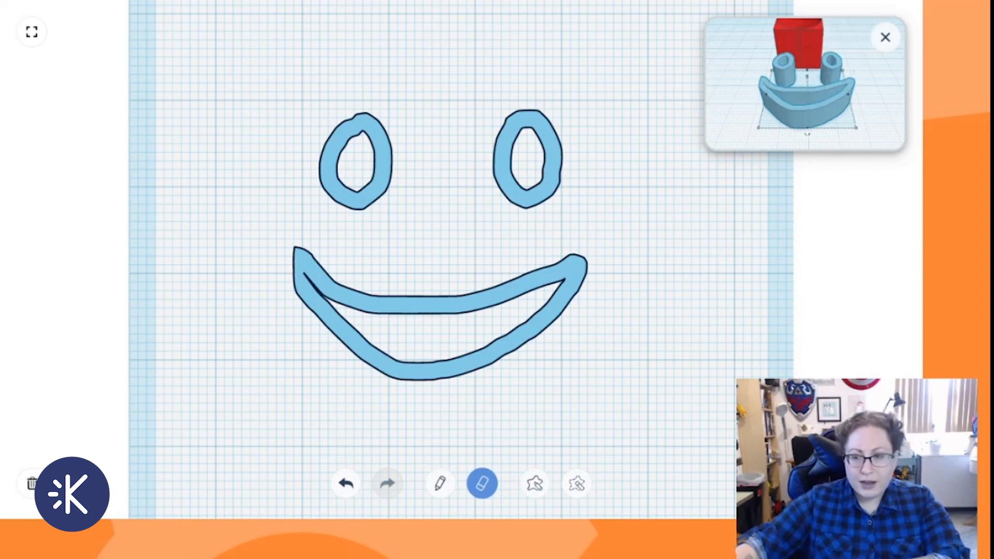
pyautogui.click(879, 484)
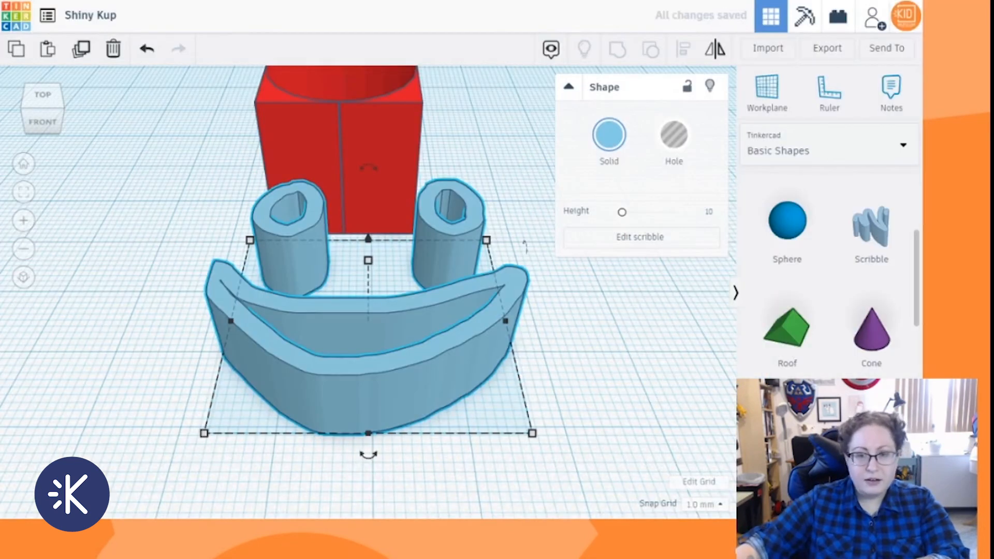
# - Rotate the smiley scribble about a quarter turn flat on the workplane, so it reads upright from the left side
pyautogui.moveTo(607, 412)
pyautogui.mouseDown(button='right')
pyautogui.moveTo(745, 409)
pyautogui.moveTo(849, 339)
pyautogui.moveTo(875, 333)
pyautogui.moveTo(883, 394)
pyautogui.mouseUp(button='right')
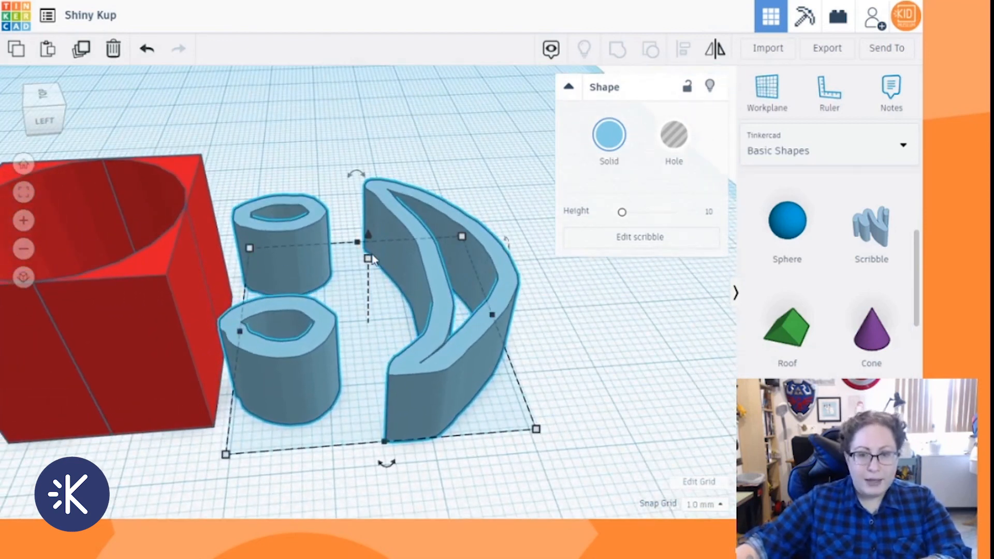
pyautogui.moveTo(369, 262)
pyautogui.mouseDown()
pyautogui.moveTo(366, 178)
pyautogui.moveTo(378, 273)
pyautogui.mouseUp()
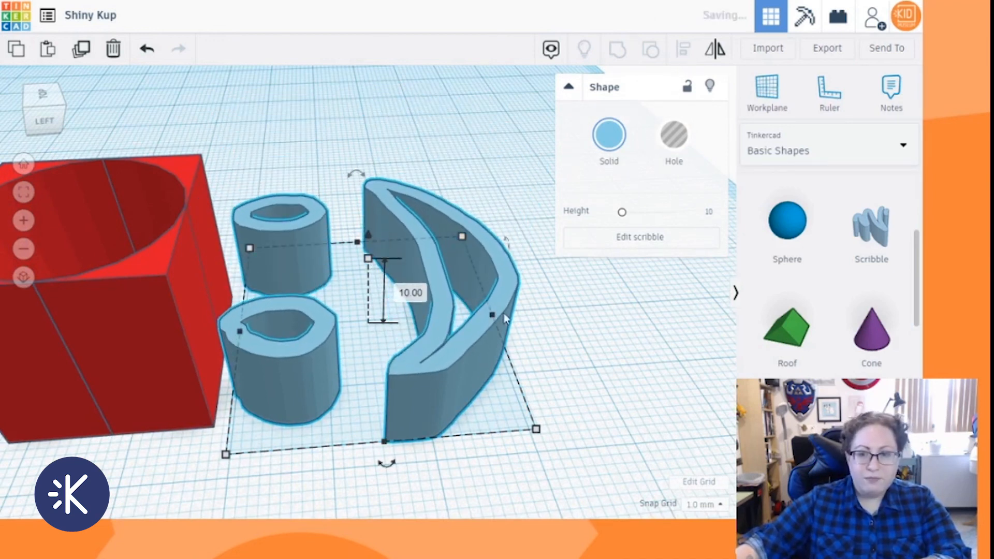
pyautogui.moveTo(386, 462); pyautogui.dragTo(192, 321)
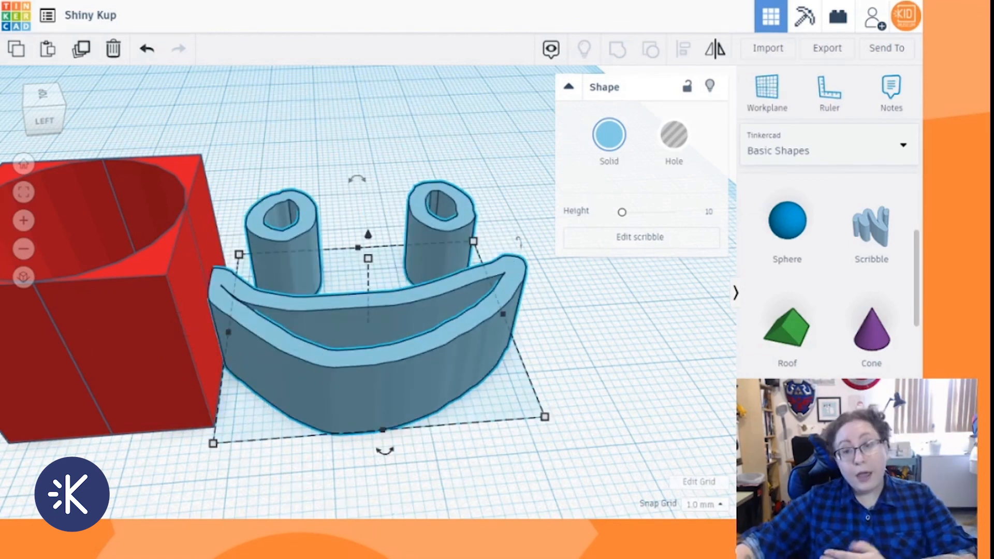